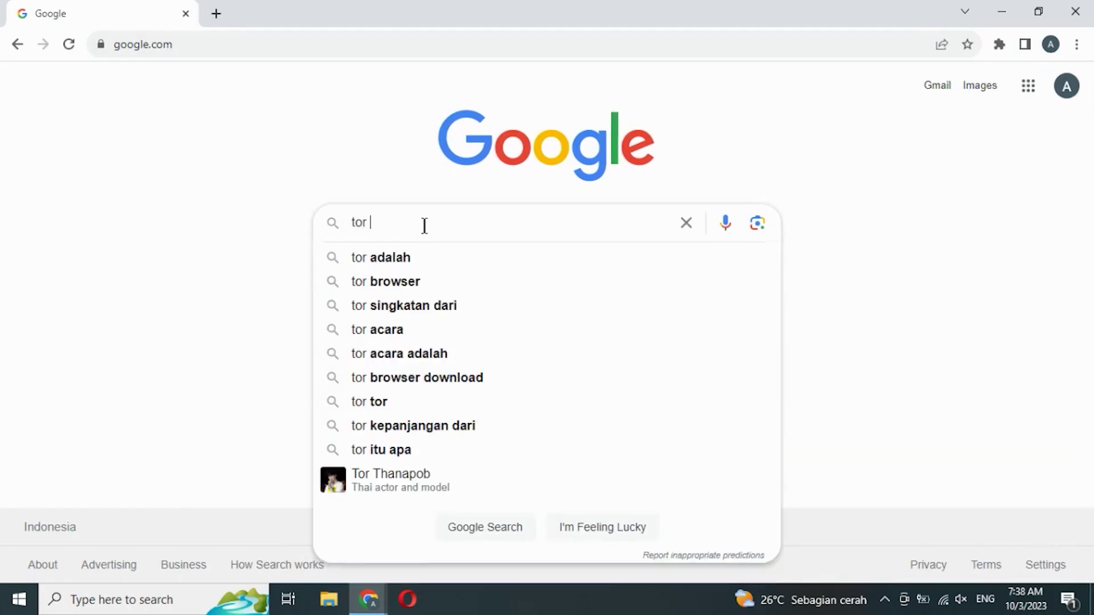
Search Google for 'tor browser'.
{"action": "type", "text": "o"}
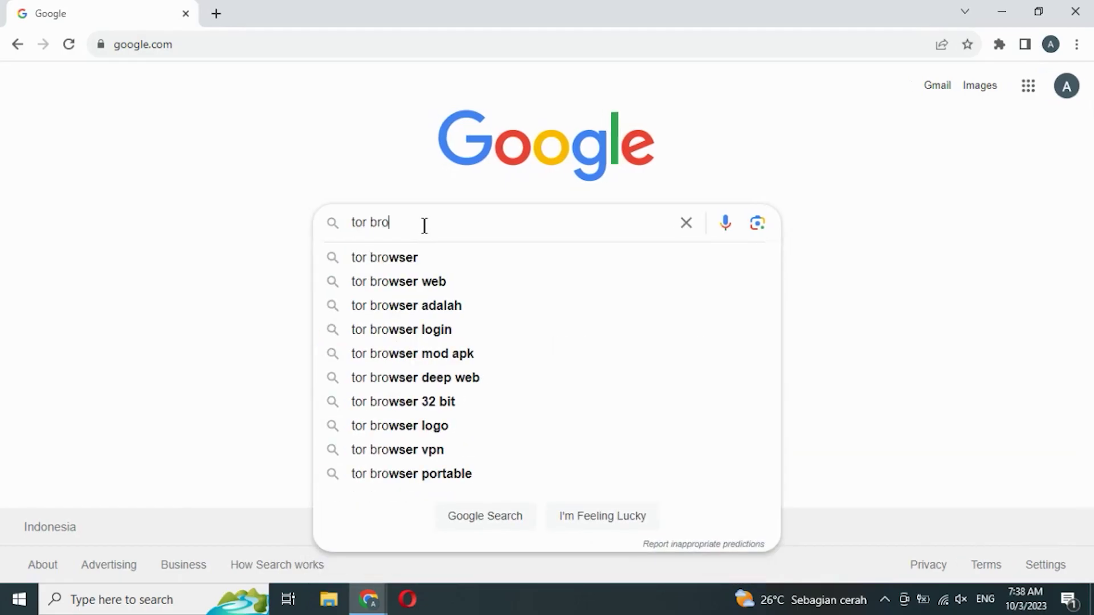
{"action": "type", "text": "wser"}
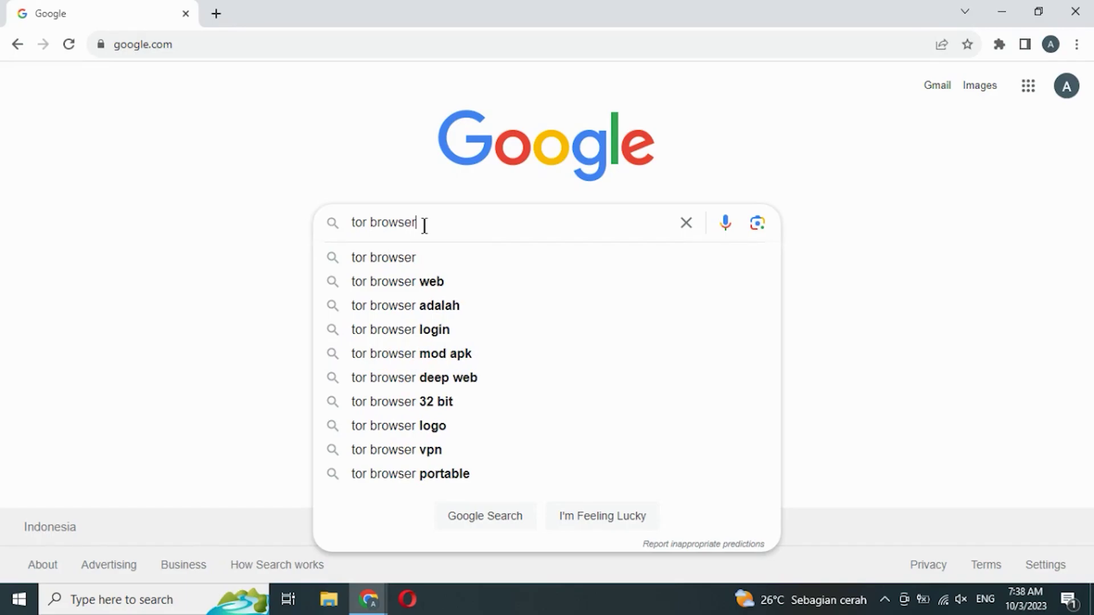
{"action": "key", "text": "Return"}
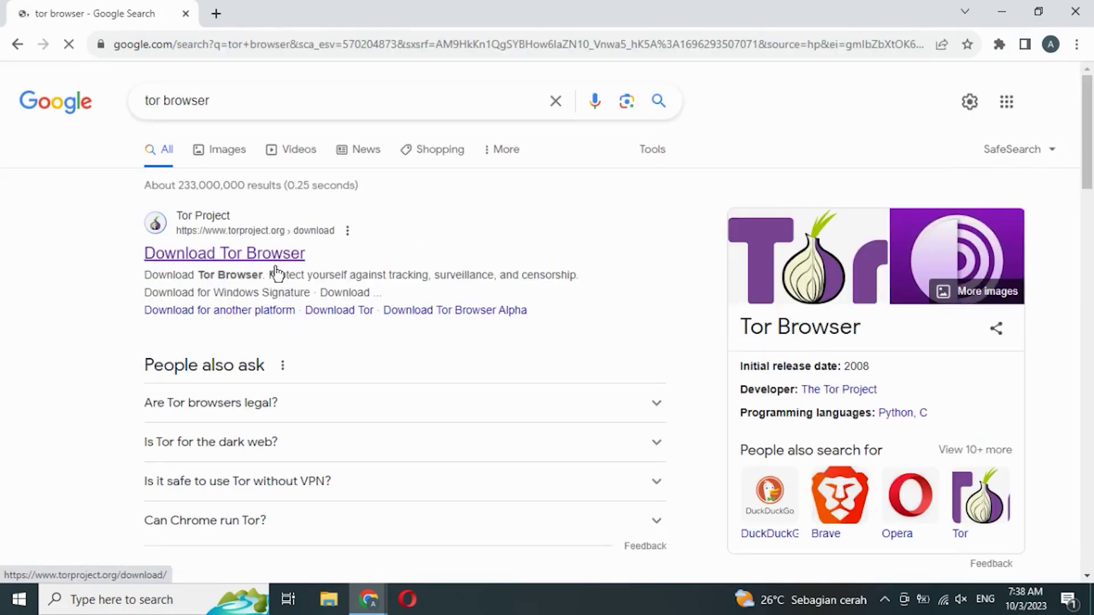
Download the Windows installer torbrowser-install-win64-12.5.6_ALL.exe and show it in the full downloads list.
{"action": "left_click", "coordinate": [250, 253]}
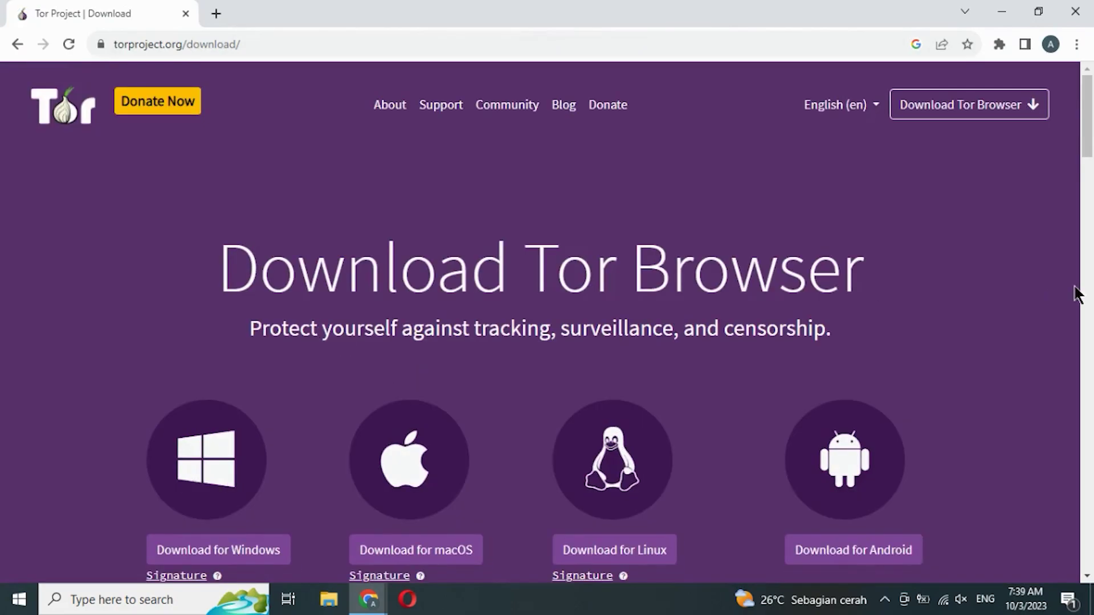
{"action": "scroll", "coordinate": [1088, 162], "scroll_direction": "down", "scroll_amount": 2}
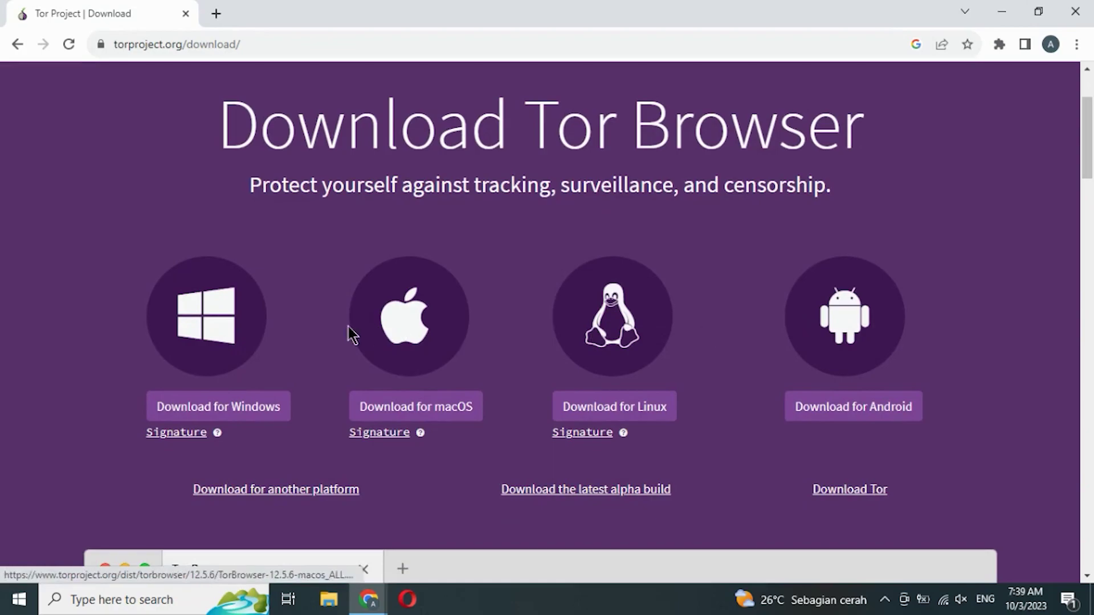
{"action": "left_click", "coordinate": [222, 408]}
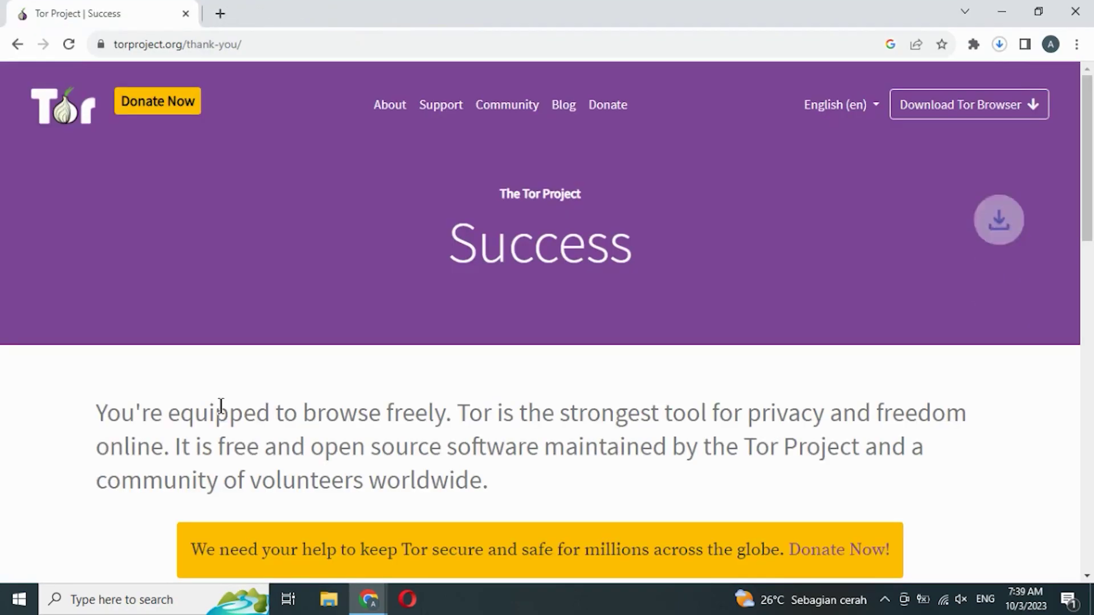
{"action": "left_click", "coordinate": [1000, 43]}
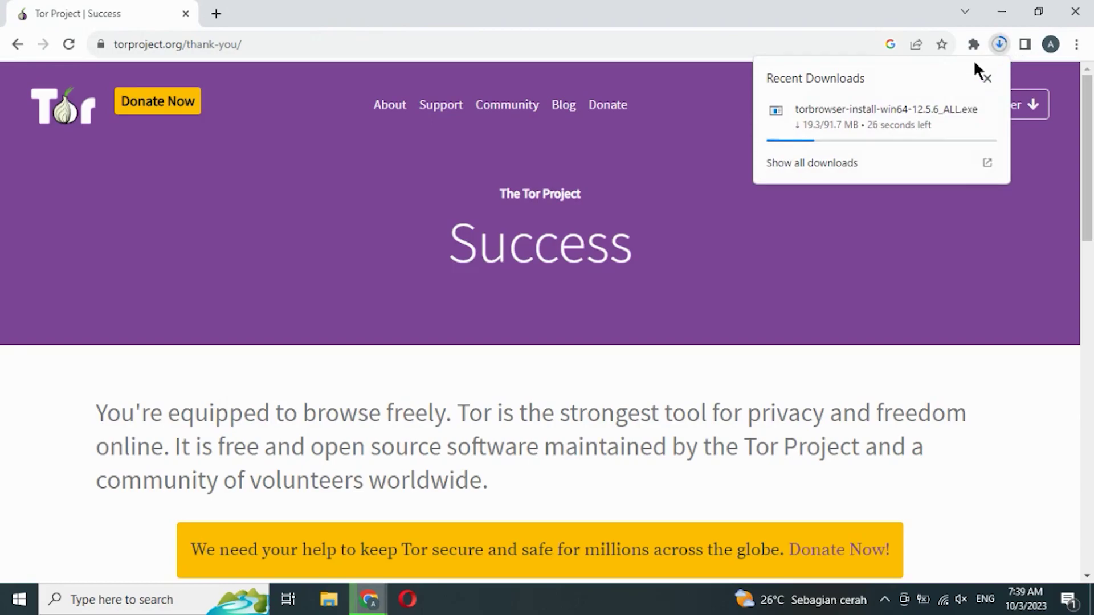
{"action": "left_click", "coordinate": [818, 179]}
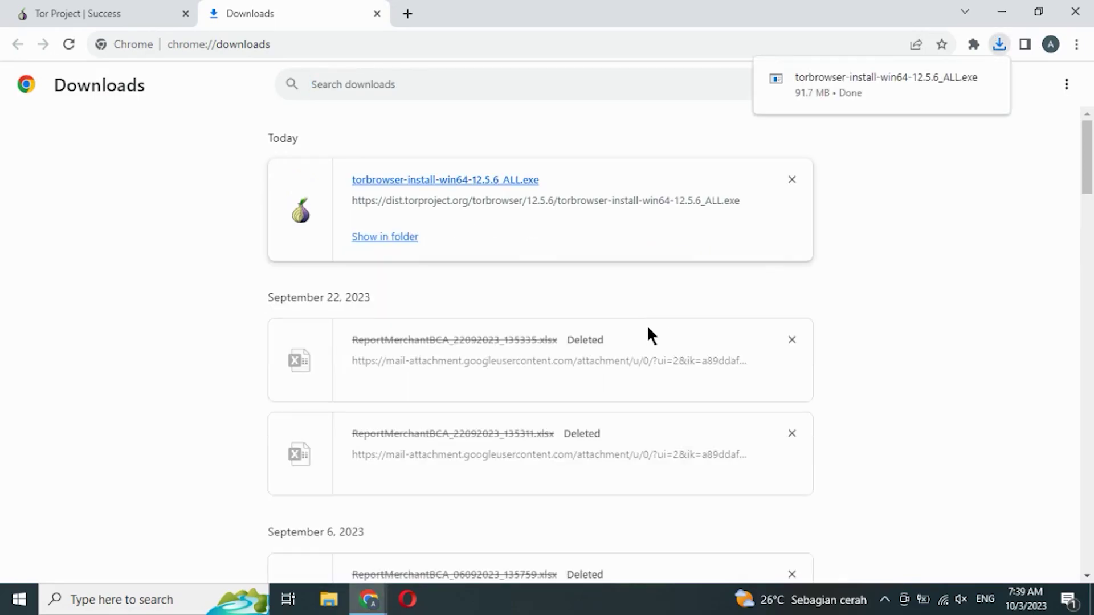
Run the installer in English, install to the desktop Tor Browser folder, and launch it.
{"action": "left_click", "coordinate": [443, 180]}
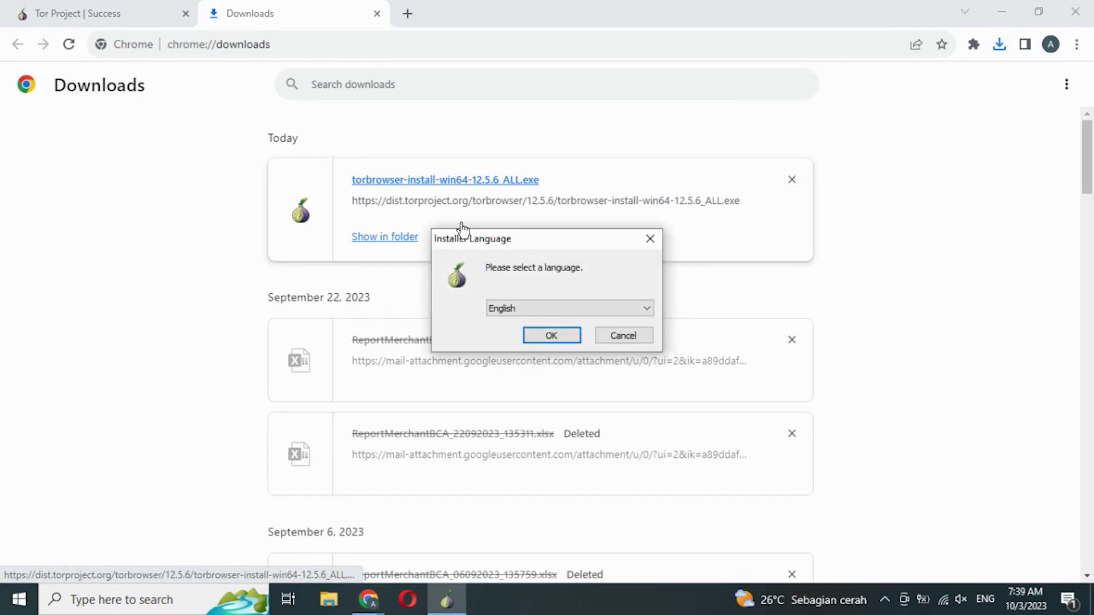
{"action": "left_click", "coordinate": [548, 336]}
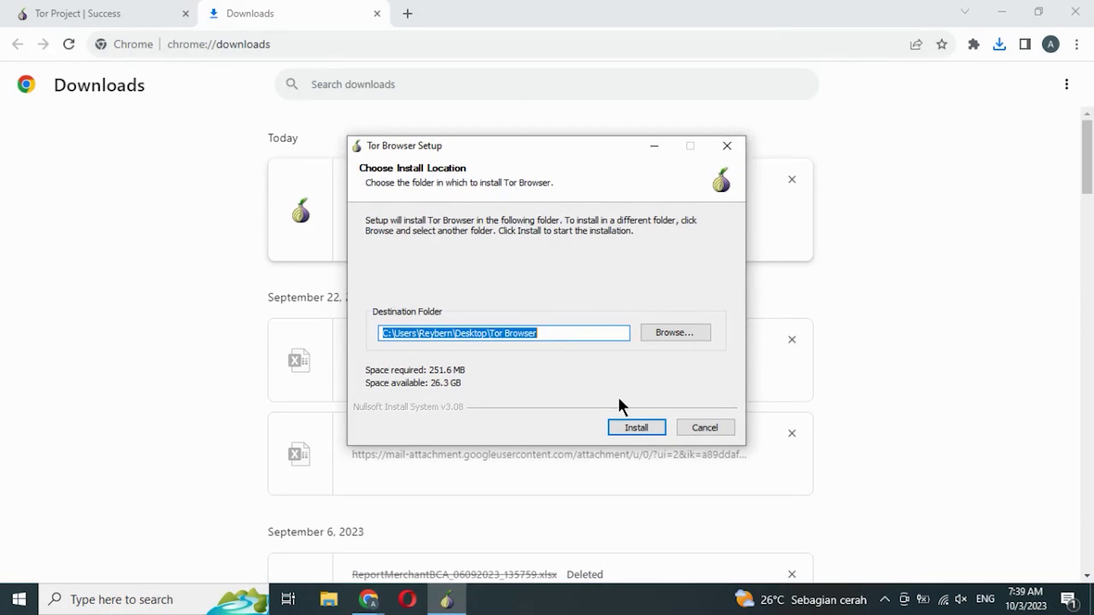
{"action": "left_click", "coordinate": [636, 426]}
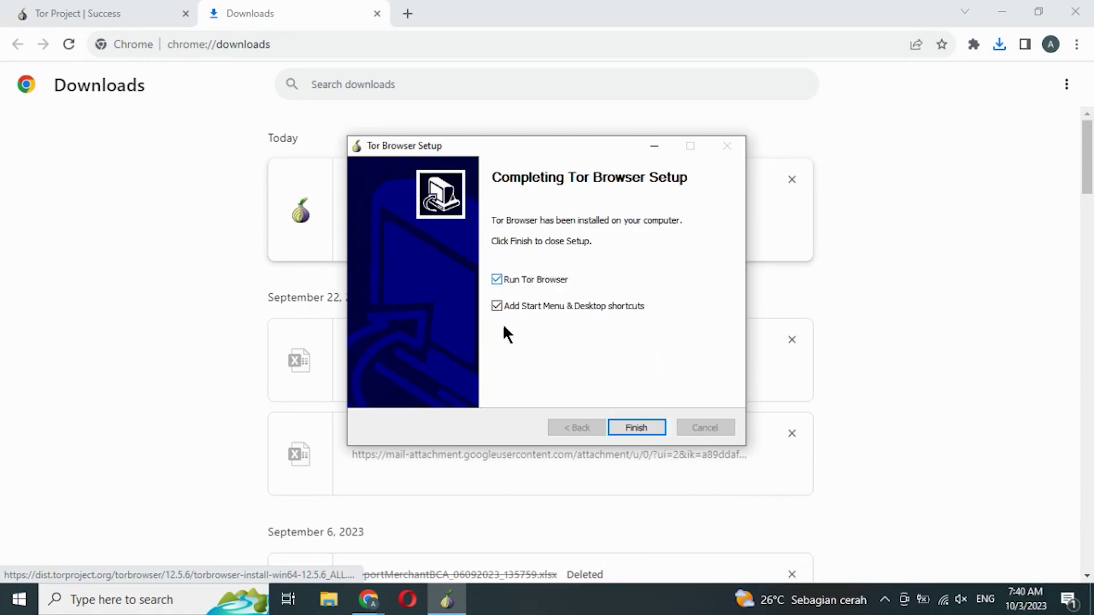
{"action": "left_click", "coordinate": [630, 429]}
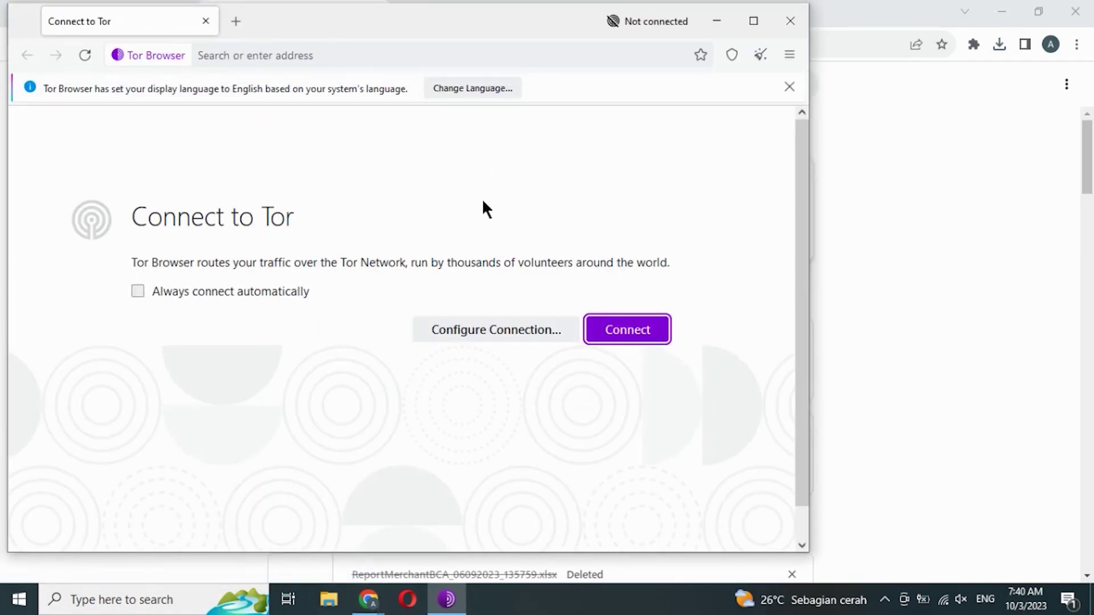
Maximize the window, confirm version 12.5.6 in About Tor Browser, then connect to Tor.
{"action": "left_click", "coordinate": [752, 20]}
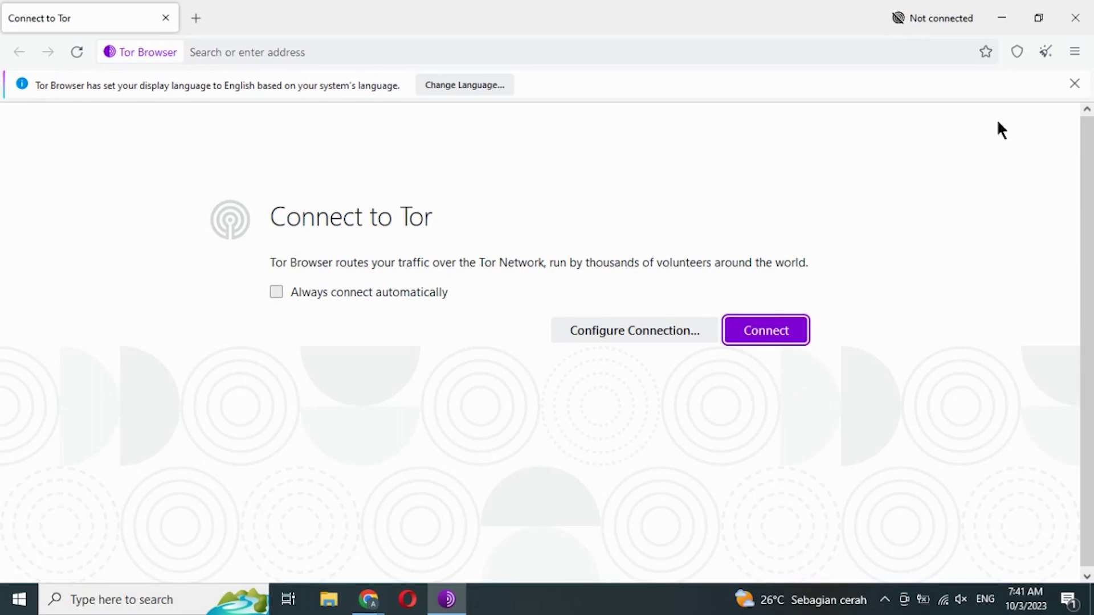
{"action": "left_click", "coordinate": [1074, 53]}
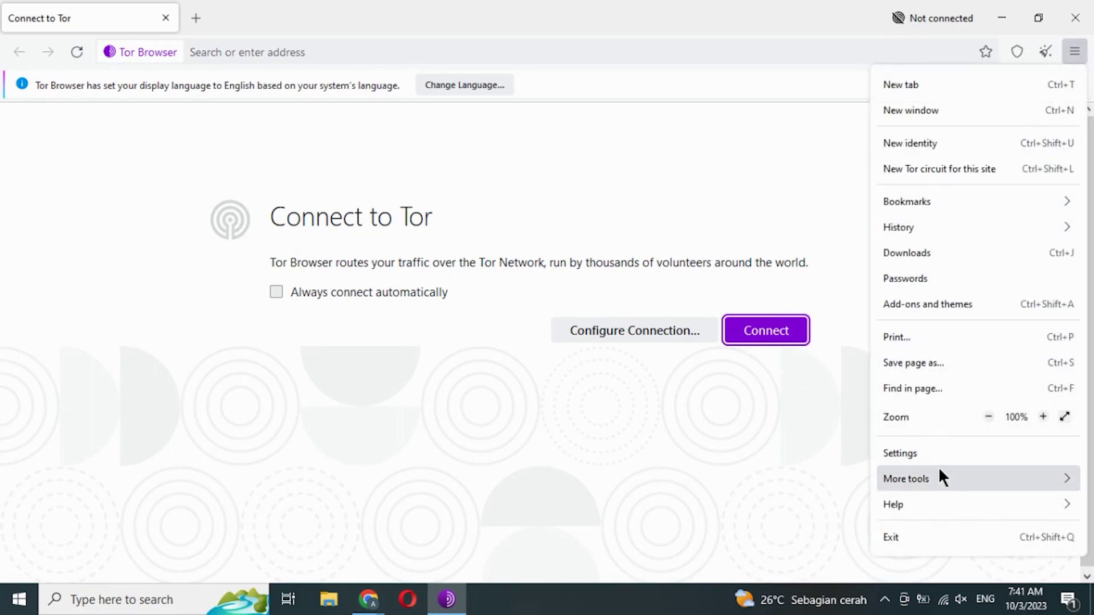
{"action": "left_click", "coordinate": [937, 504]}
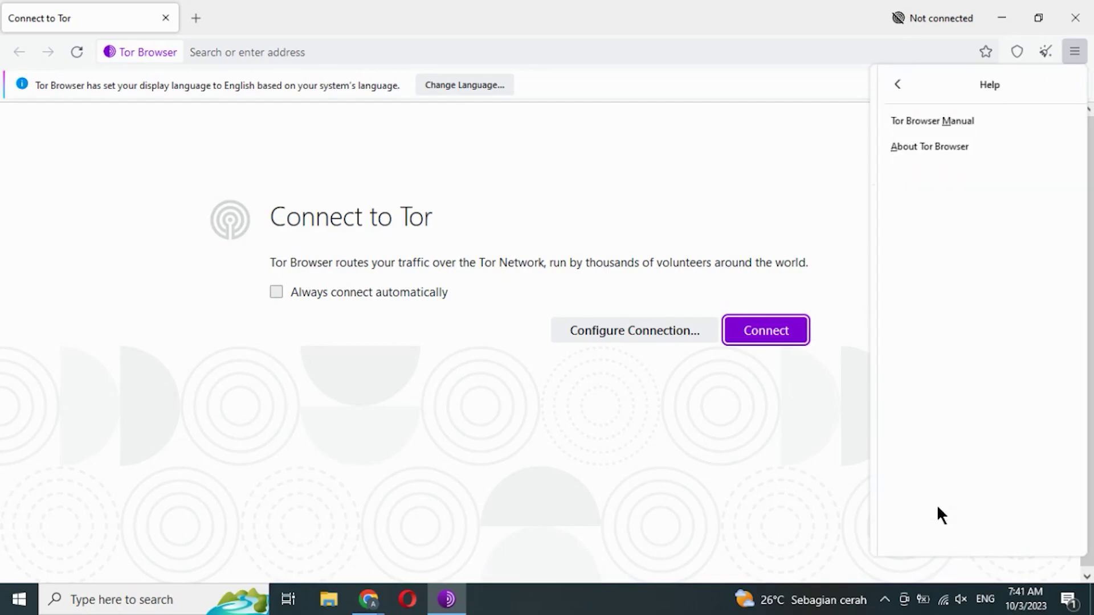
{"action": "left_click", "coordinate": [928, 145]}
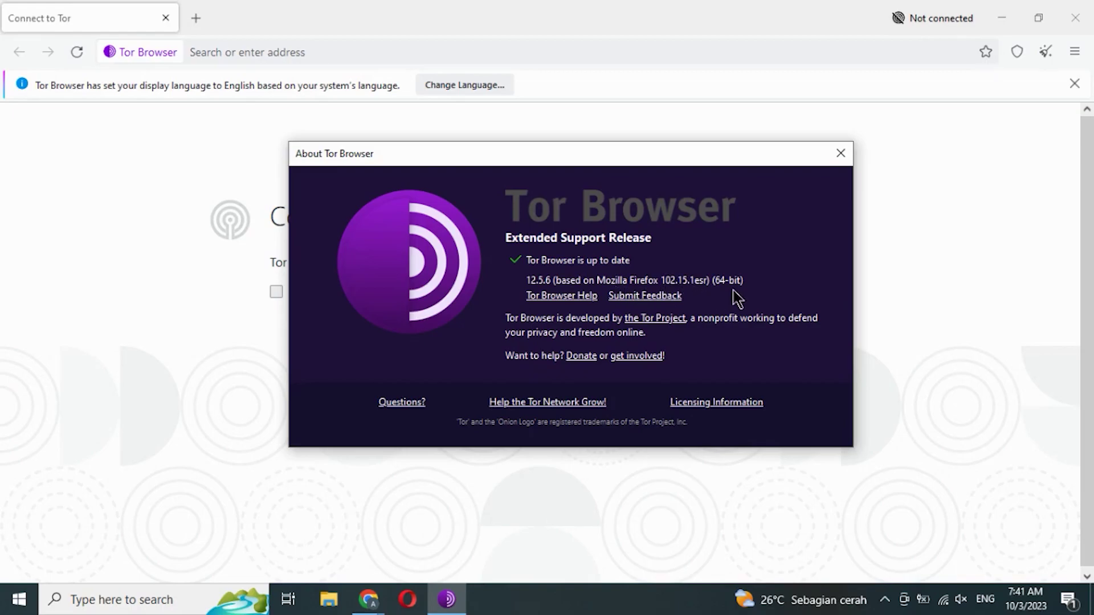
{"action": "left_click", "coordinate": [841, 155]}
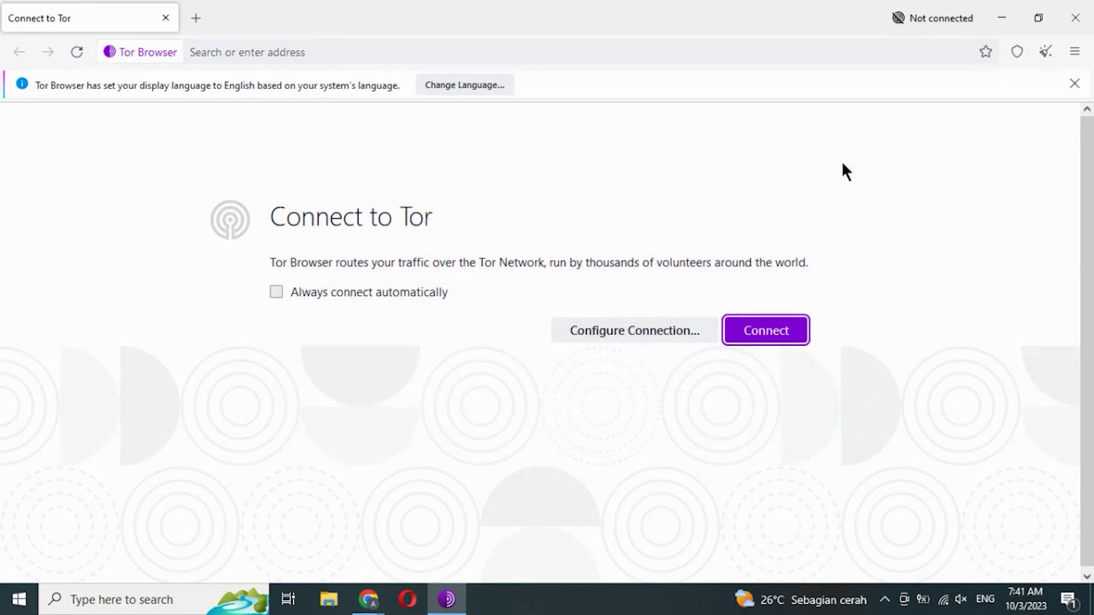
{"action": "left_click", "coordinate": [767, 332]}
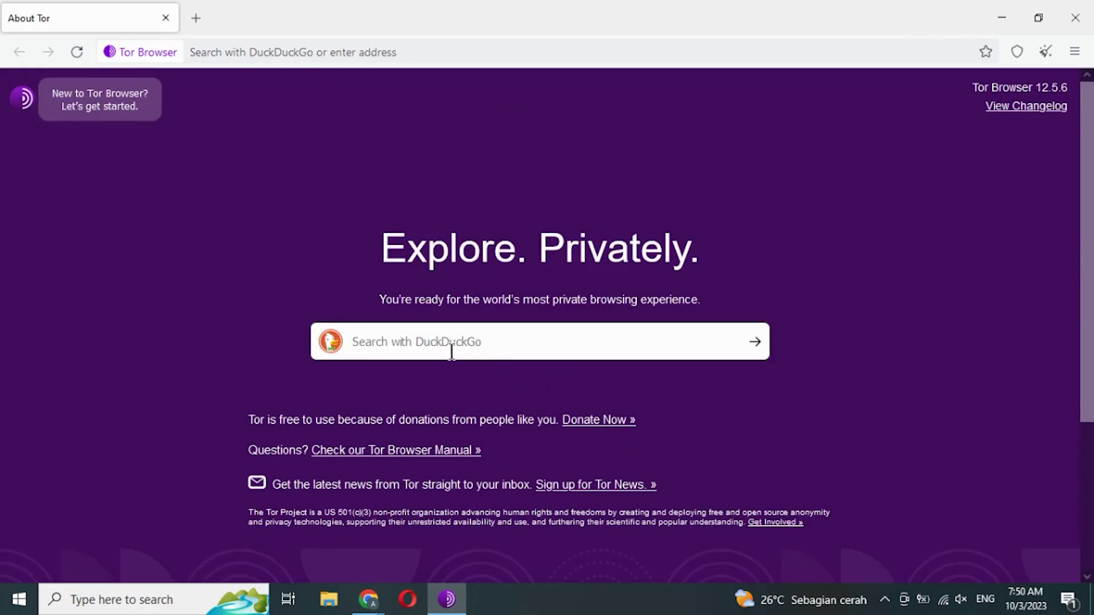
Go to whatismyipaddress.com from the address bar.
{"action": "left_click", "coordinate": [301, 52]}
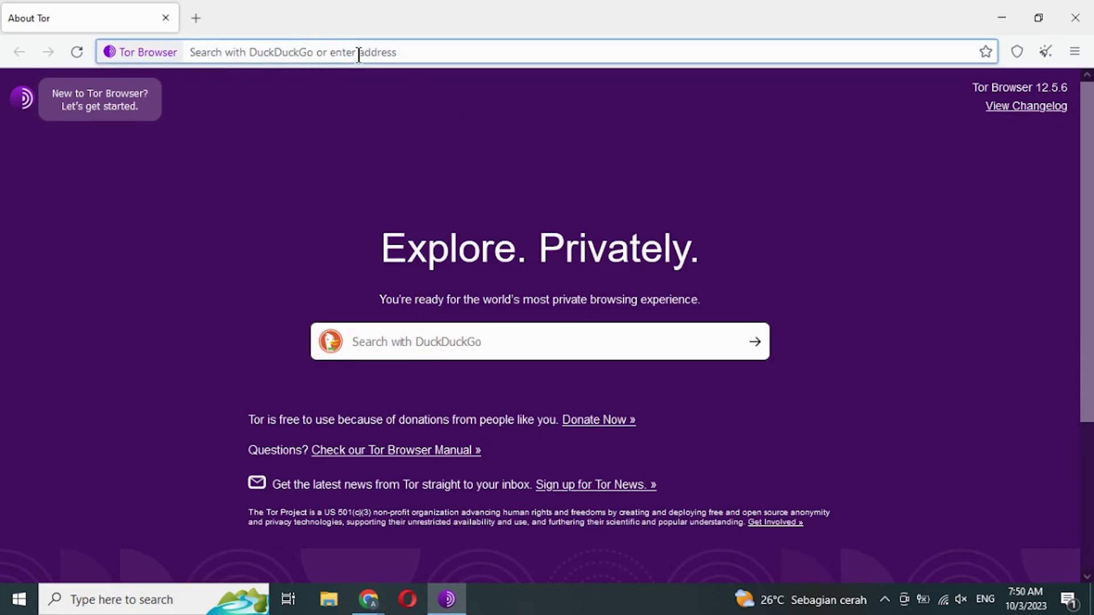
{"action": "type", "text": "what"}
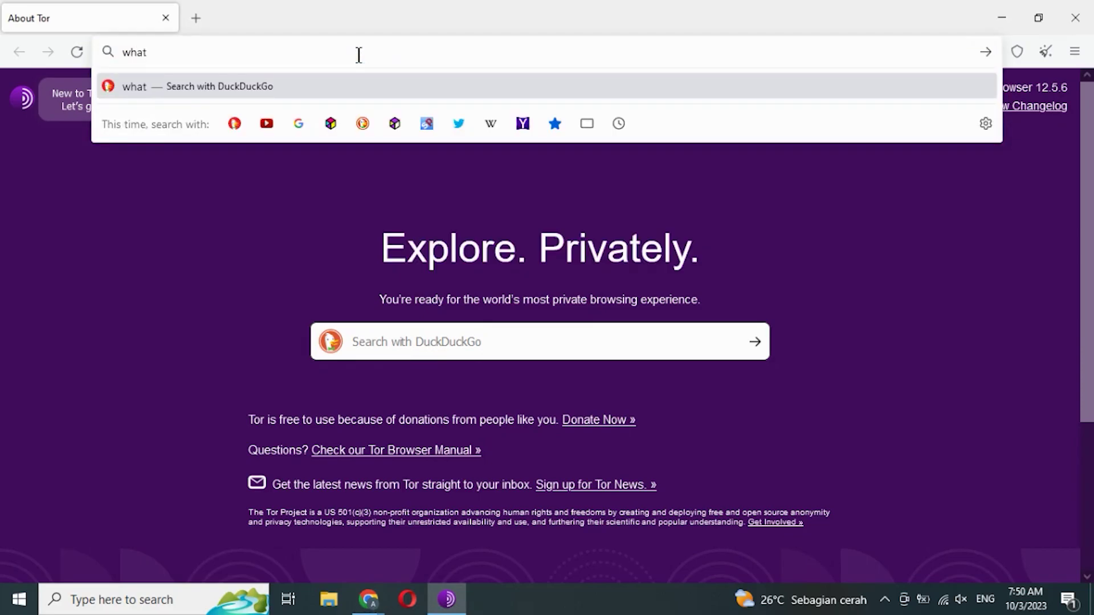
{"action": "type", "text": "ismy"}
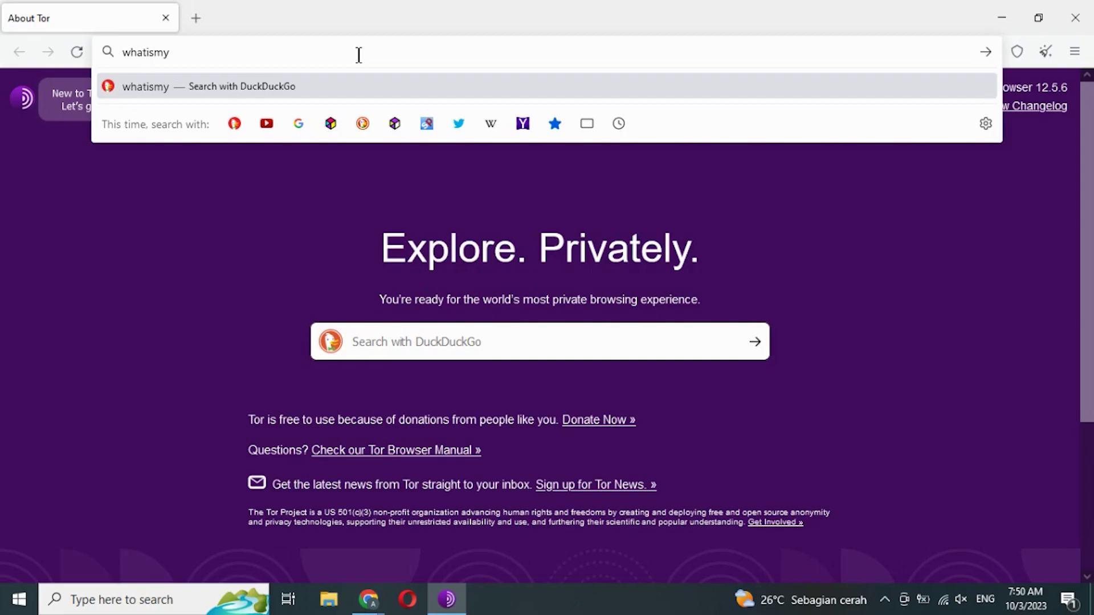
{"action": "type", "text": "ip"}
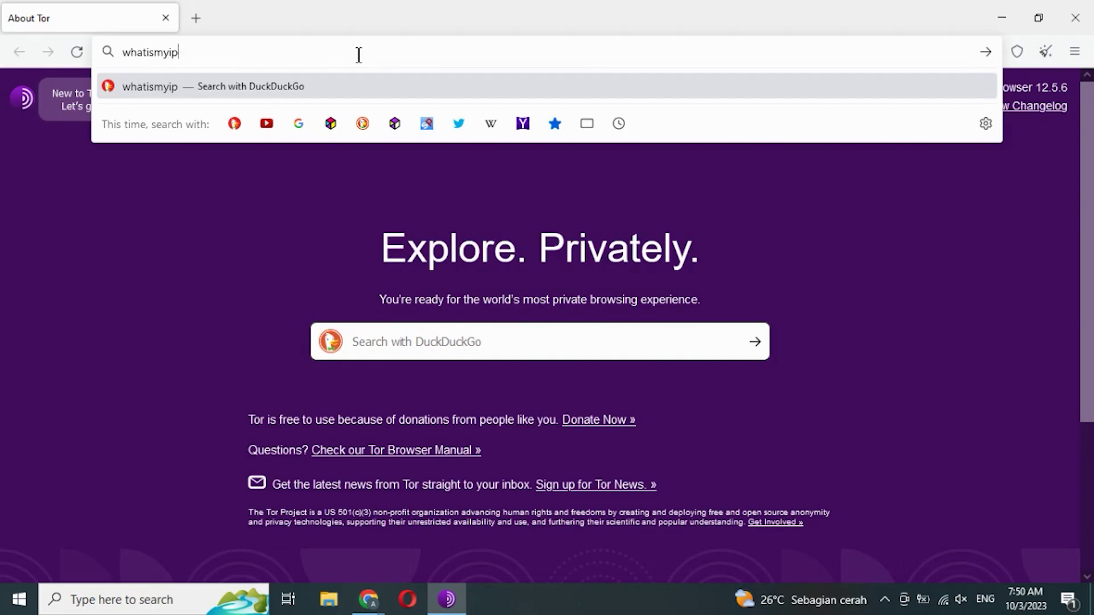
{"action": "type", "text": "addres"}
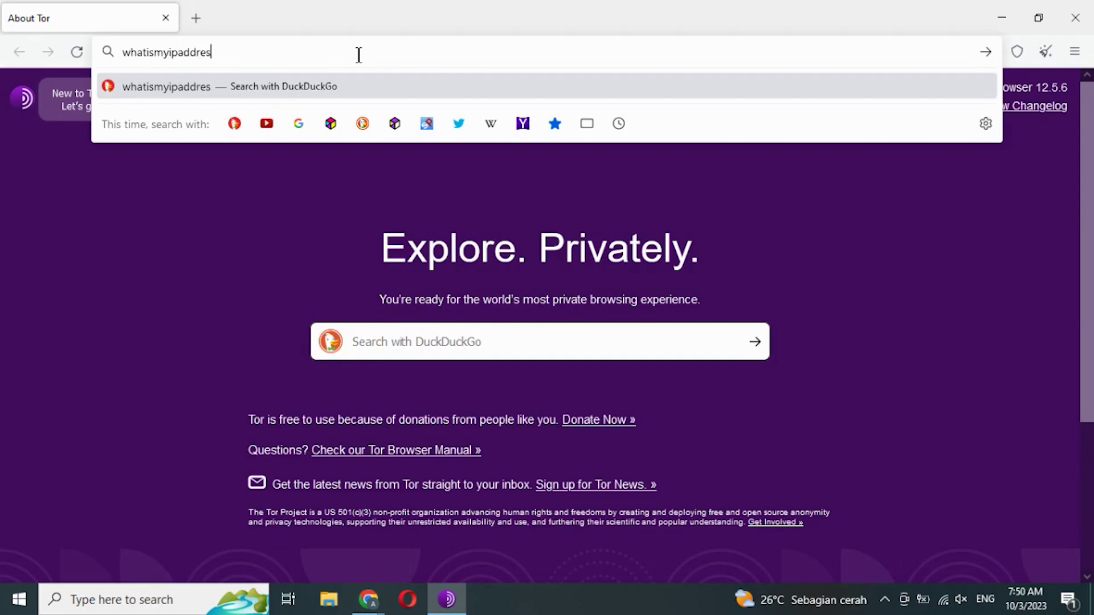
{"action": "type", "text": "s.com"}
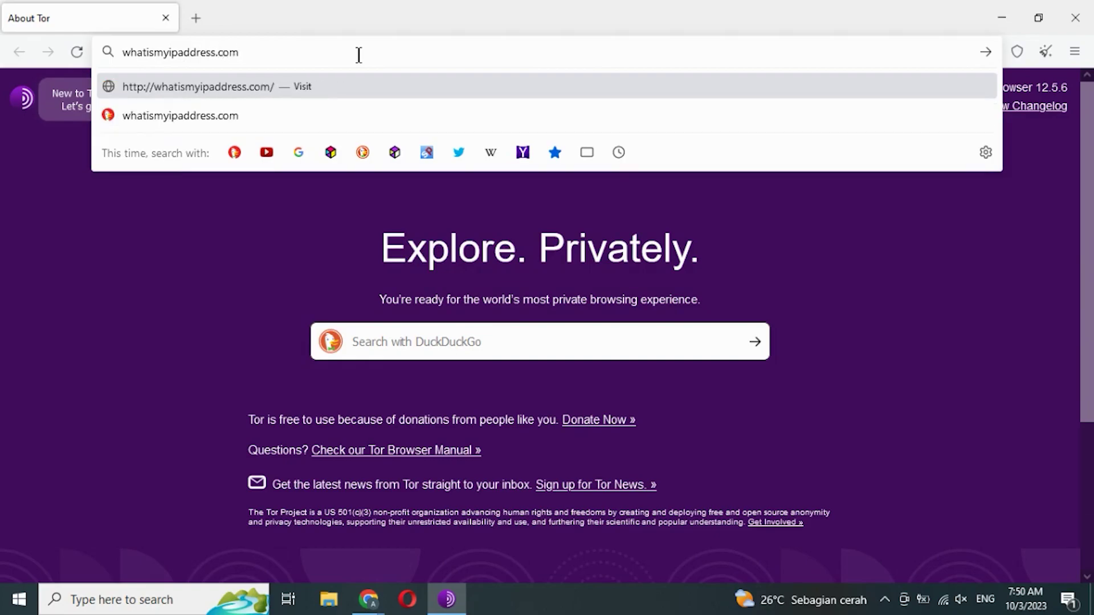
{"action": "key", "text": "Return"}
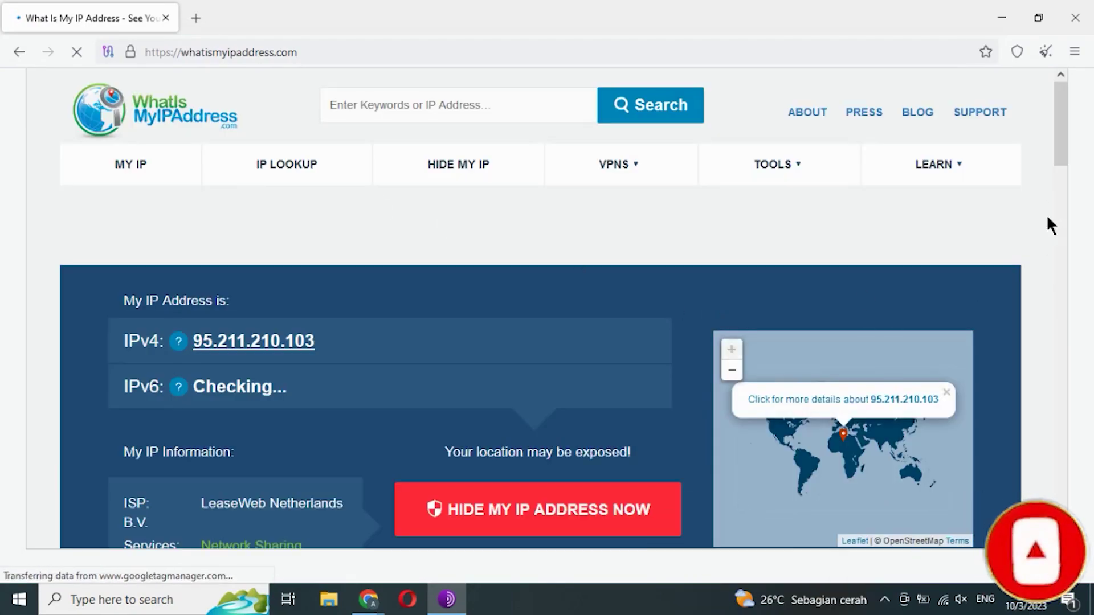
Accept the privacy notice and get a new Tor circuit, showing IPv4 185.244.24.40 in Jamaica.
{"action": "left_click_drag", "start_coordinate": [1057, 129], "coordinate": [1060, 160]}
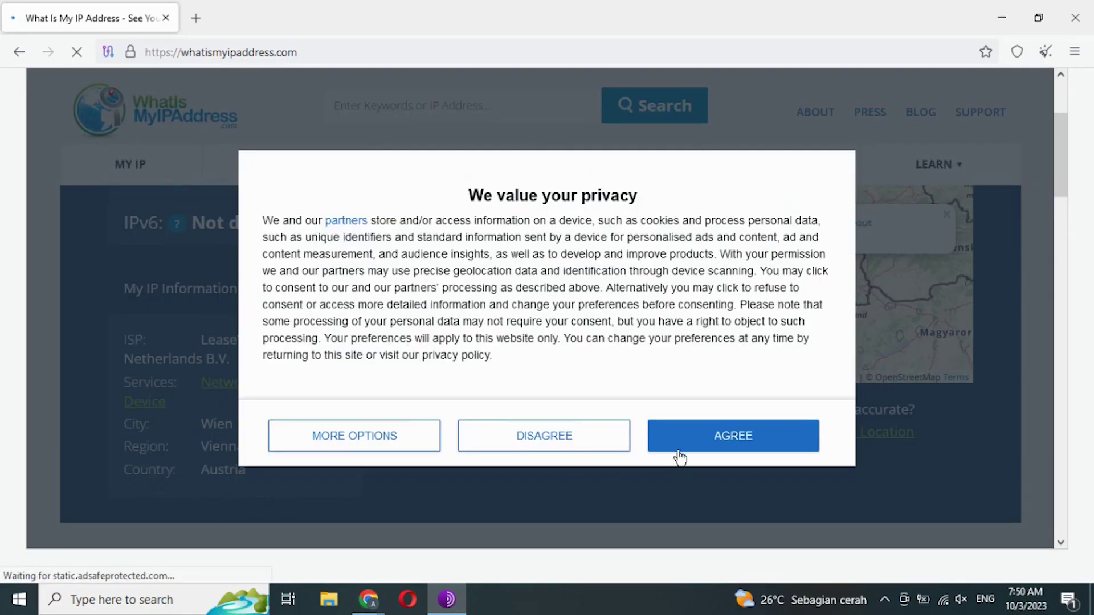
{"action": "left_click", "coordinate": [678, 451]}
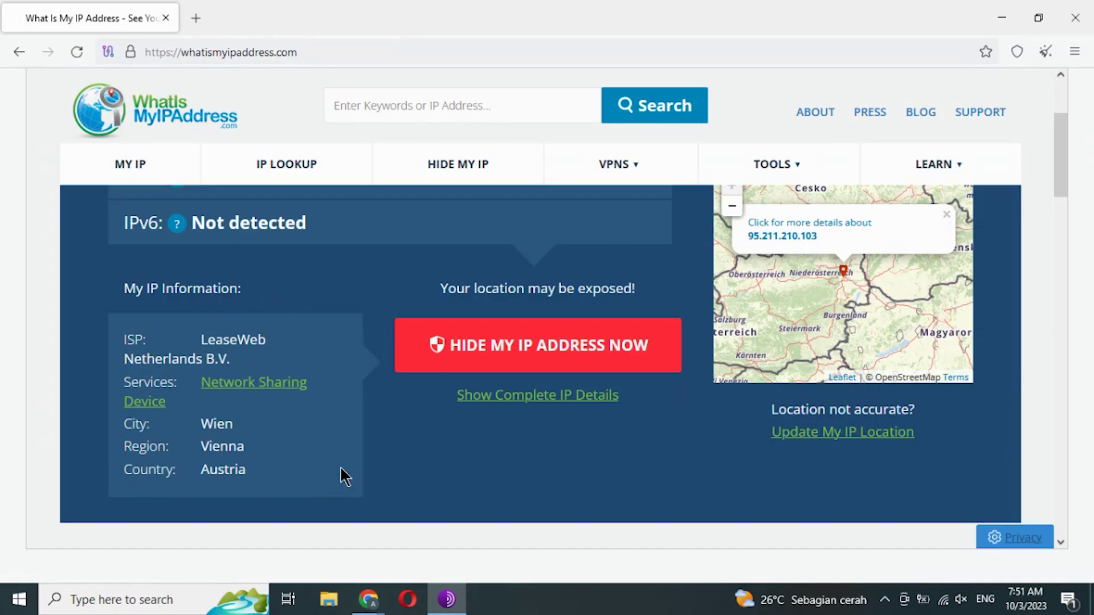
{"action": "left_click", "coordinate": [1074, 53]}
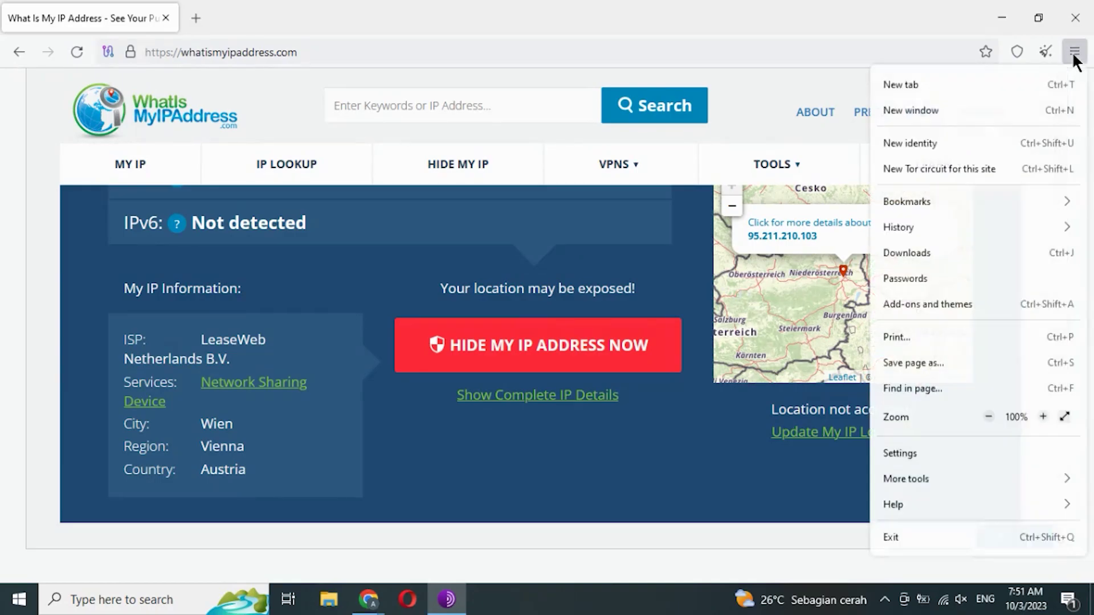
{"action": "left_click", "coordinate": [954, 170]}
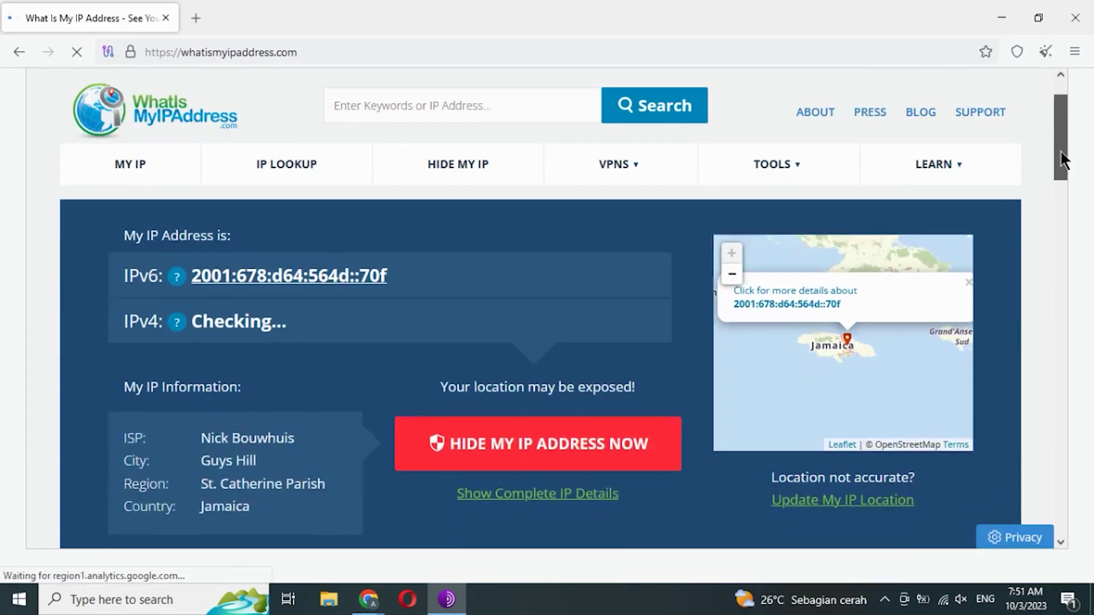
{"action": "left_click_drag", "start_coordinate": [1058, 134], "coordinate": [1060, 161]}
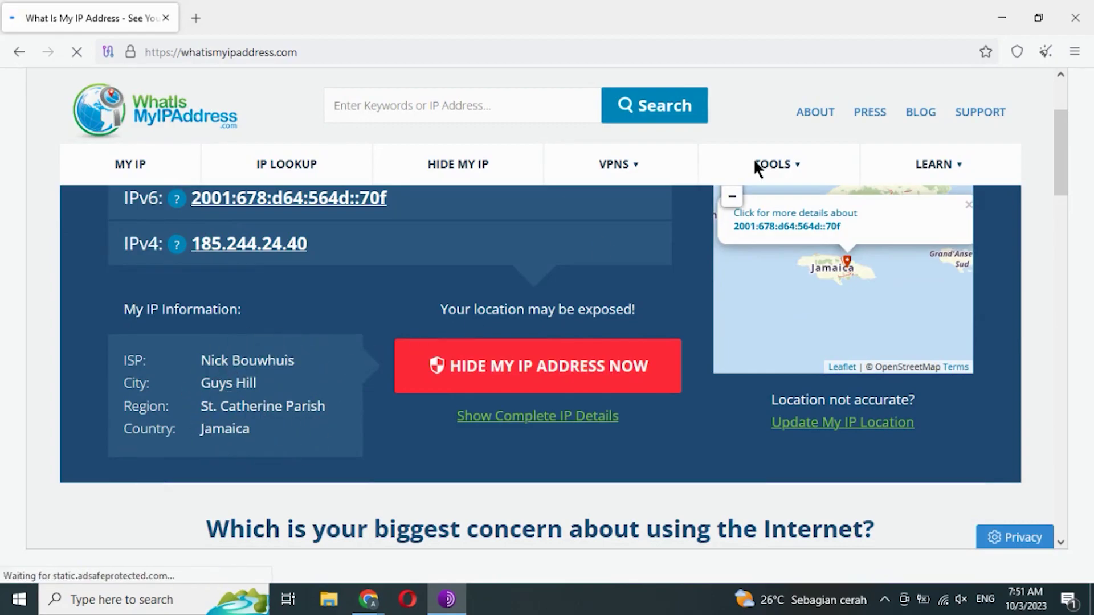
{"action": "left_click", "coordinate": [1075, 59]}
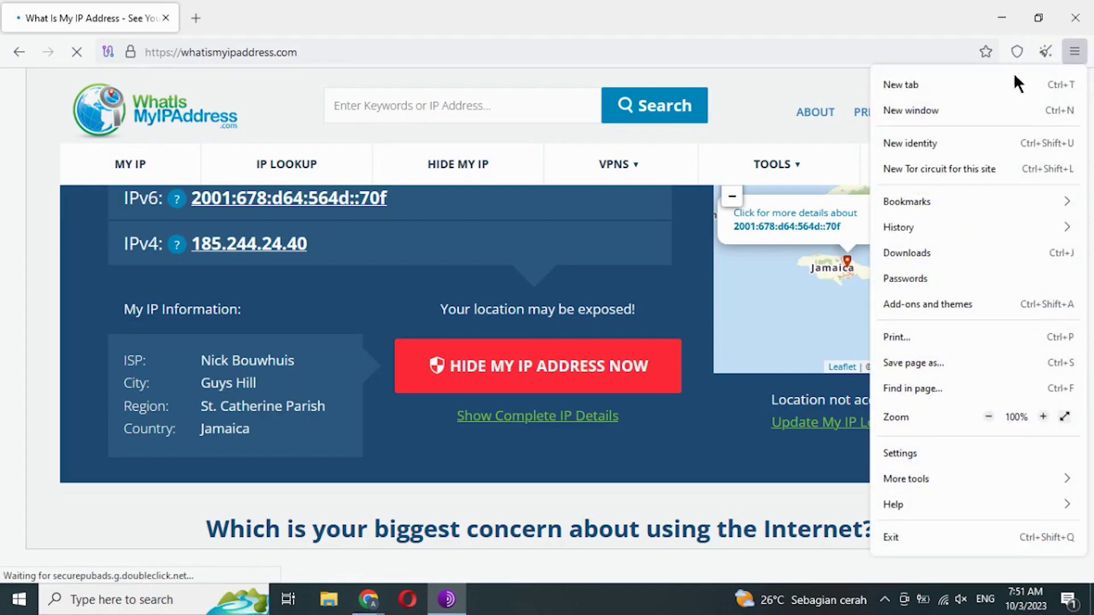
Request two more new Tor circuits for the site, ending on IPv4 185.241.208.115.
{"action": "left_click", "coordinate": [994, 172]}
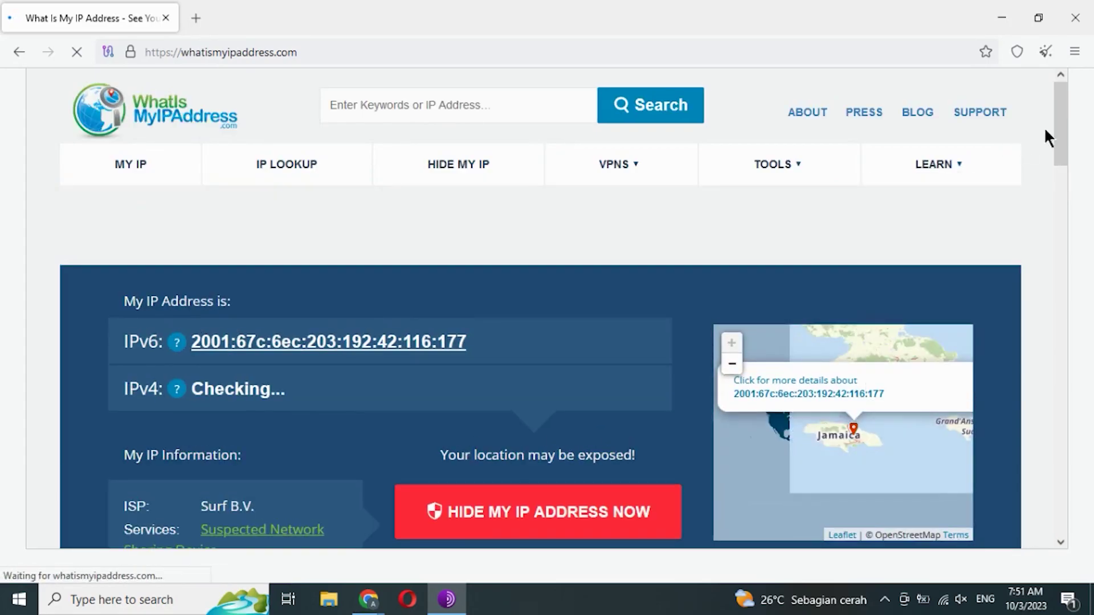
{"action": "left_click_drag", "start_coordinate": [1058, 135], "coordinate": [1061, 167]}
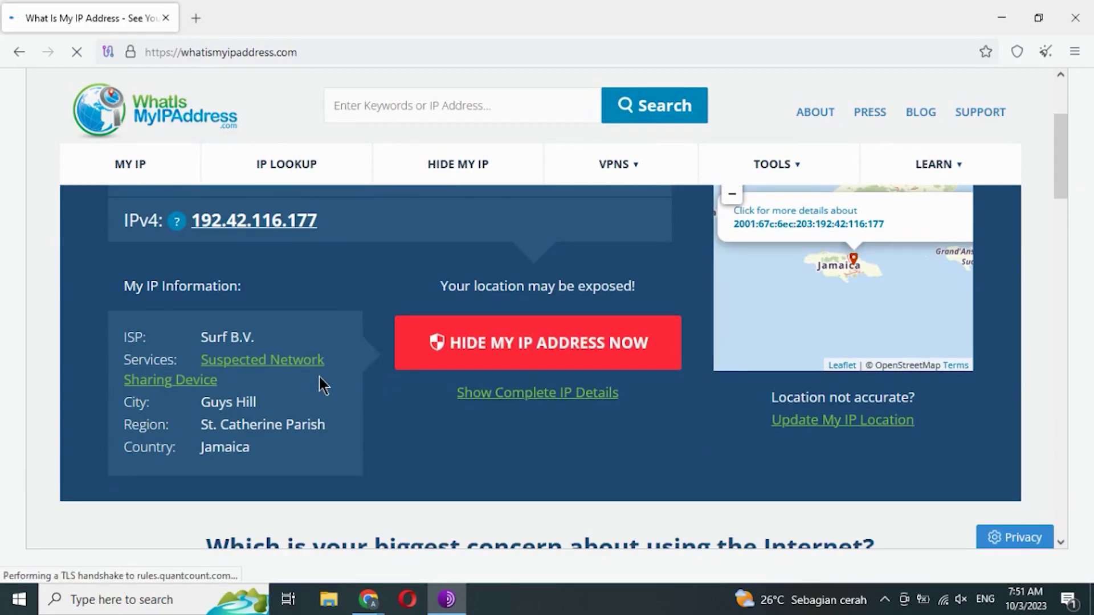
{"action": "left_click", "coordinate": [1074, 51]}
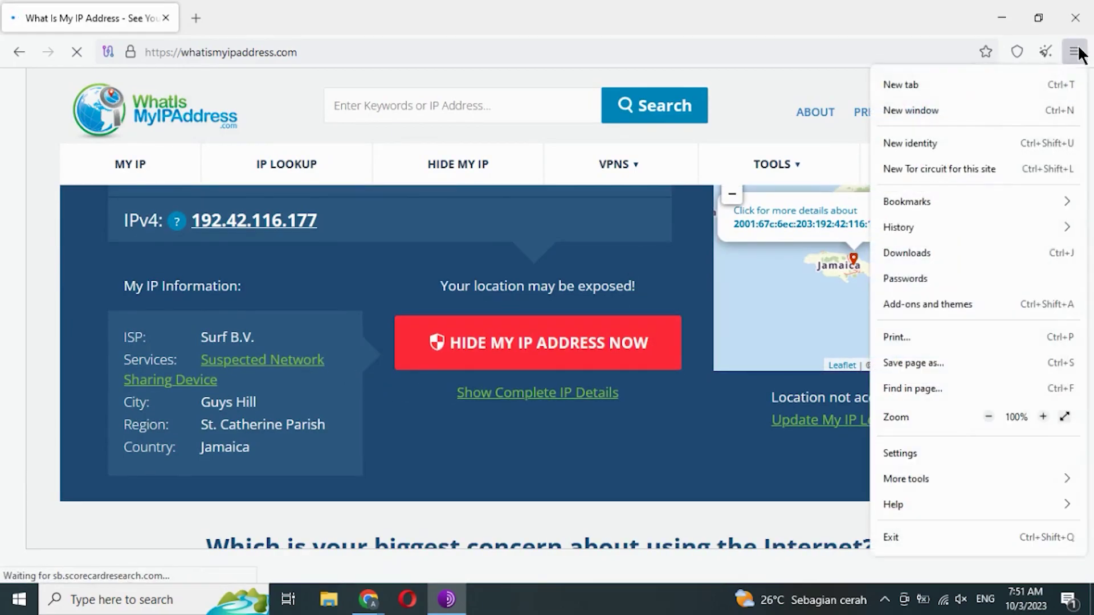
{"action": "left_click", "coordinate": [934, 168]}
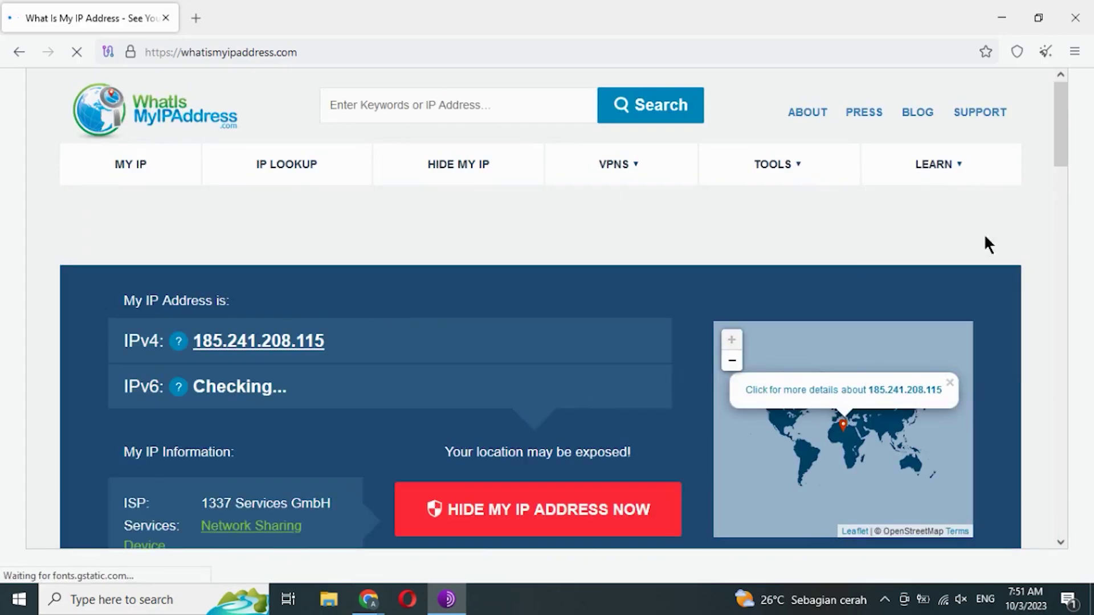
{"action": "left_click_drag", "start_coordinate": [1061, 118], "coordinate": [1057, 148]}
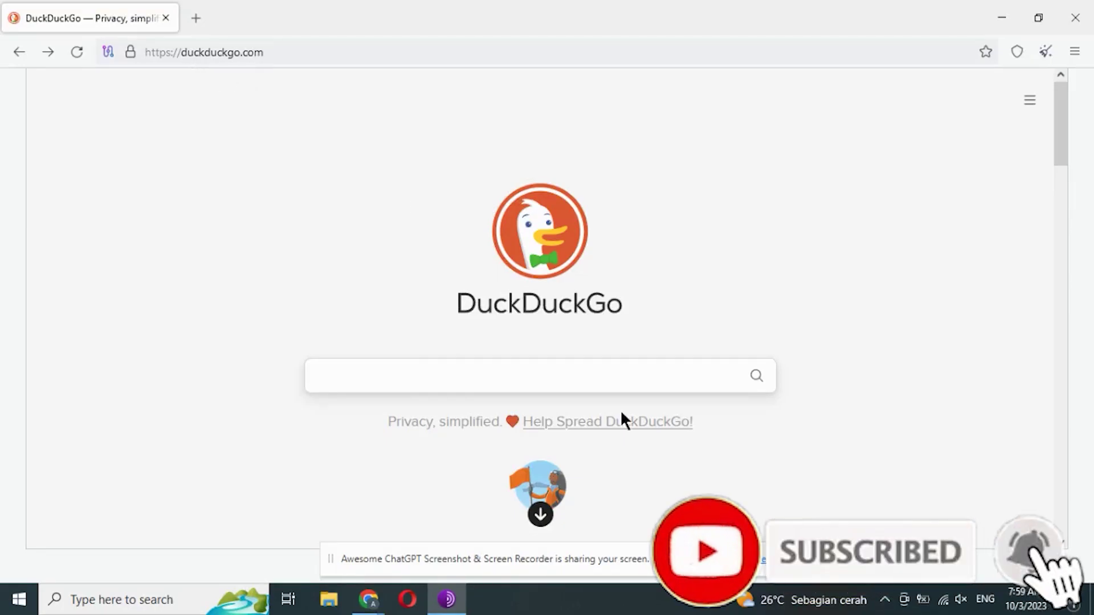
Try loading google.com, which blocks the Tor connection with a reCAPTCHA.
{"action": "left_click", "coordinate": [757, 569]}
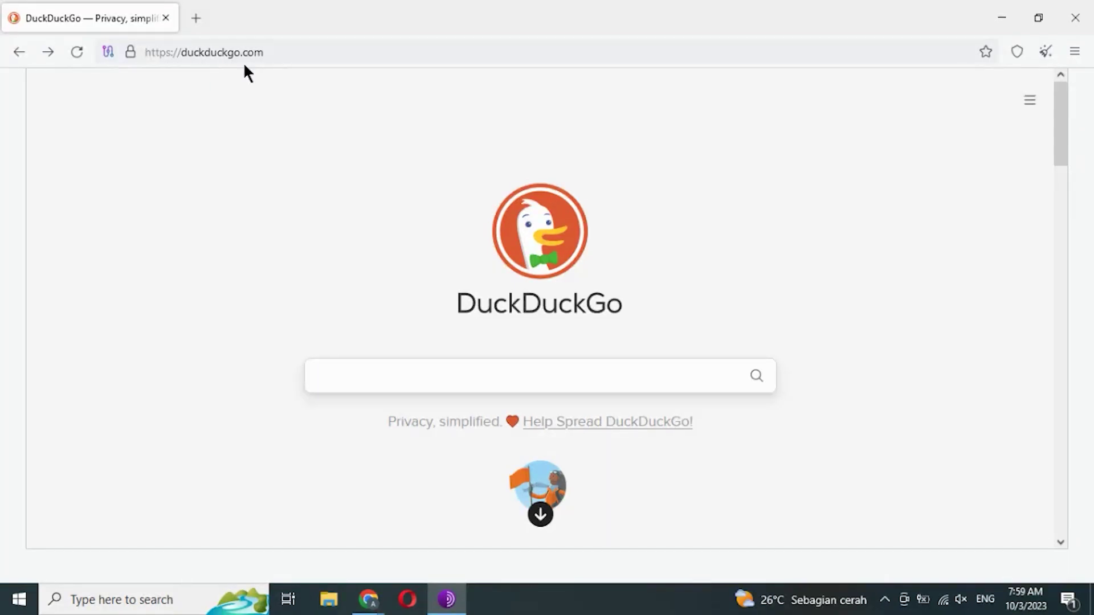
{"action": "left_click", "coordinate": [293, 52]}
{"action": "type", "text": "g"}
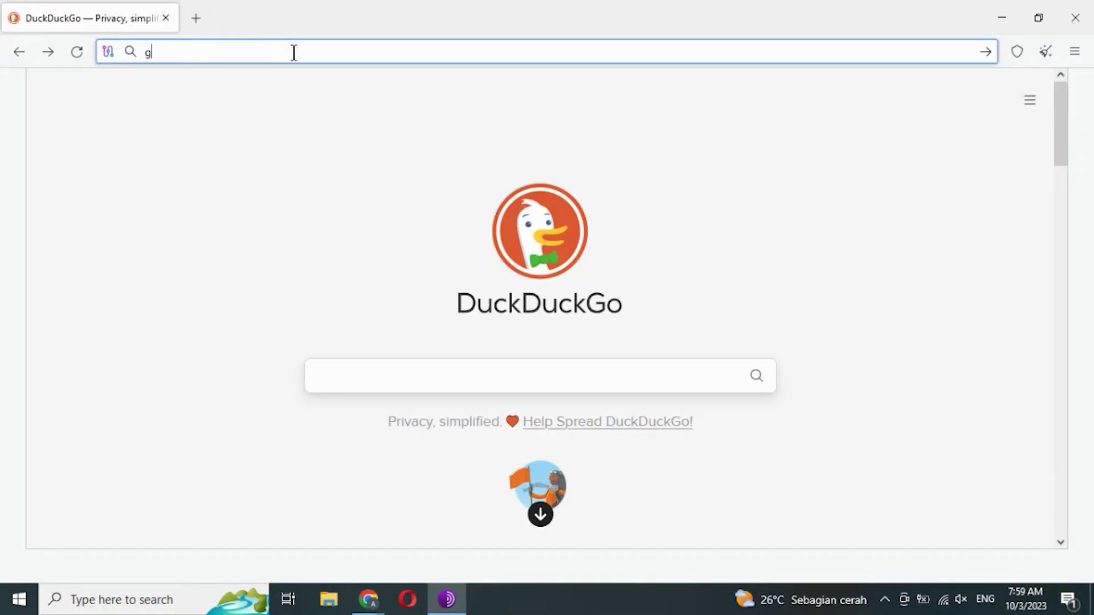
{"action": "type", "text": "oogle.com"}
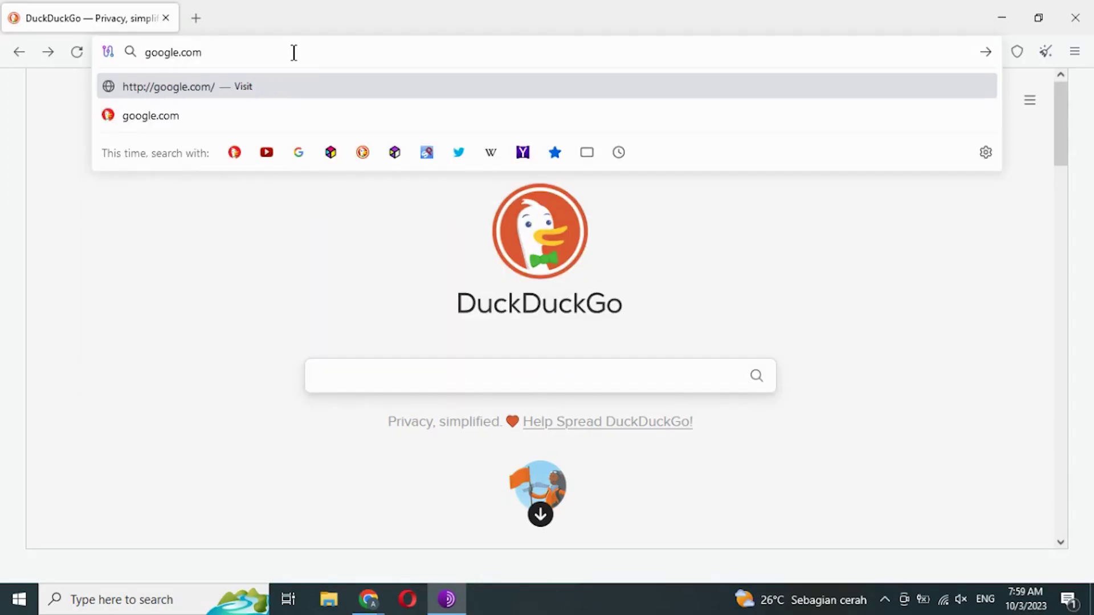
{"action": "key", "text": "Return"}
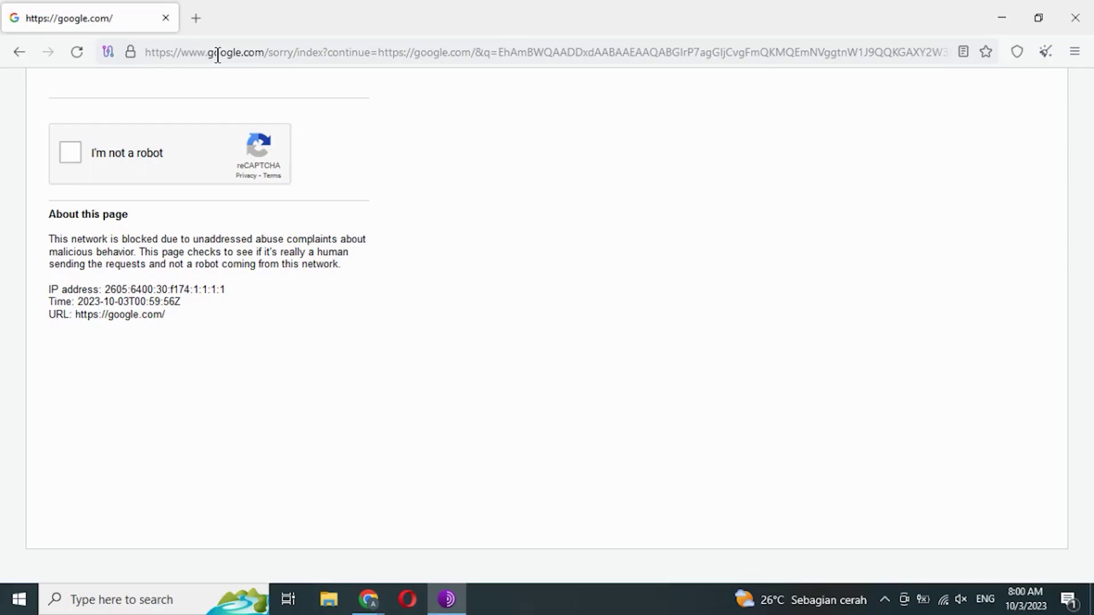
Return to DuckDuckGo and search for youtube.com.
{"action": "left_click", "coordinate": [20, 52]}
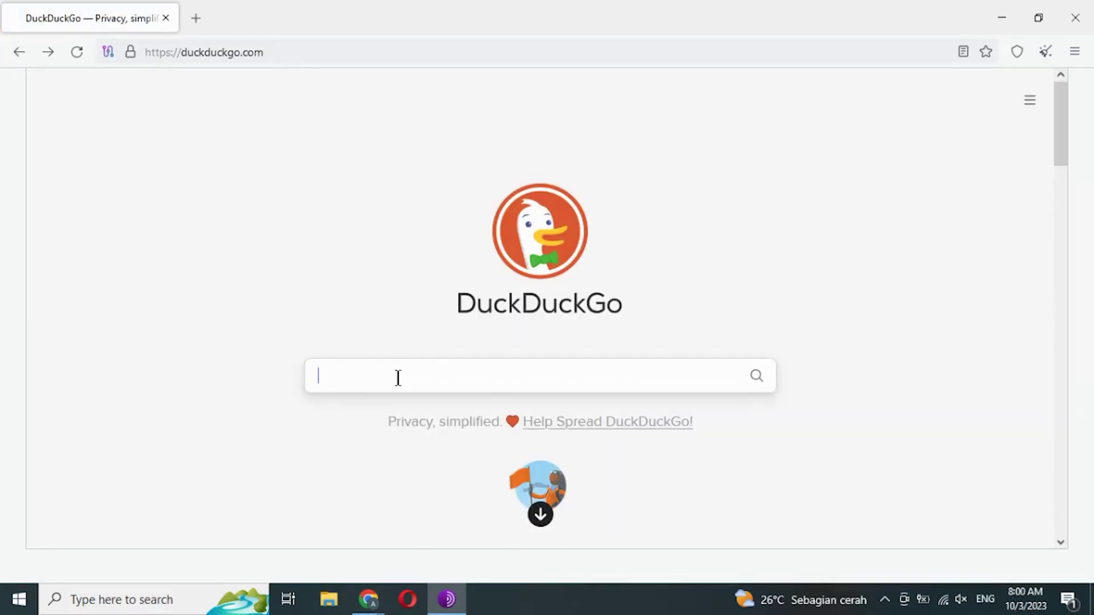
{"action": "type", "text": "youtube.com"}
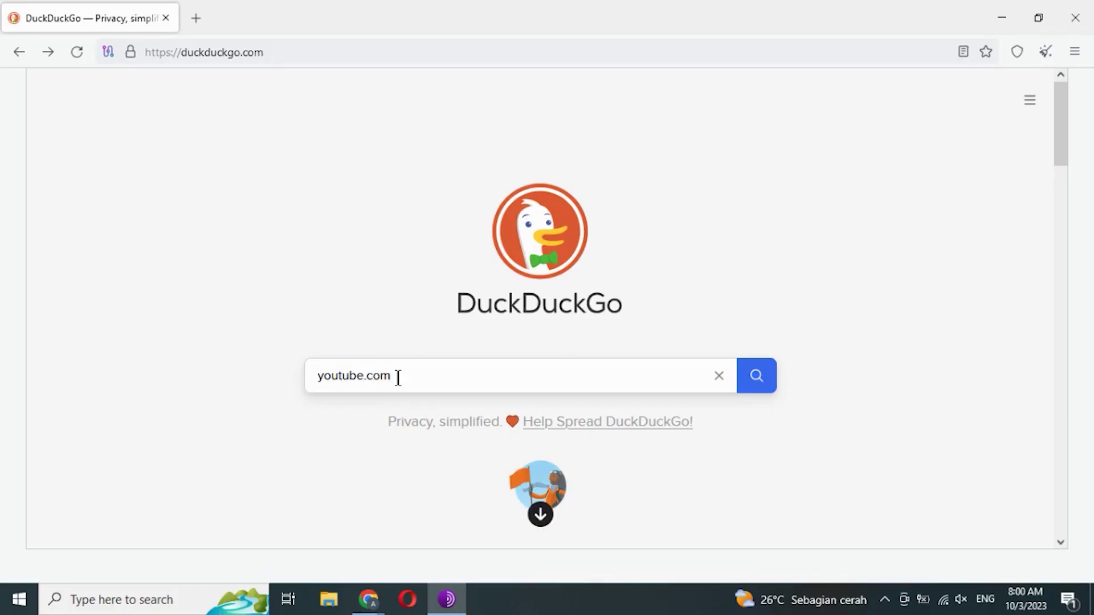
{"action": "key", "text": "Return"}
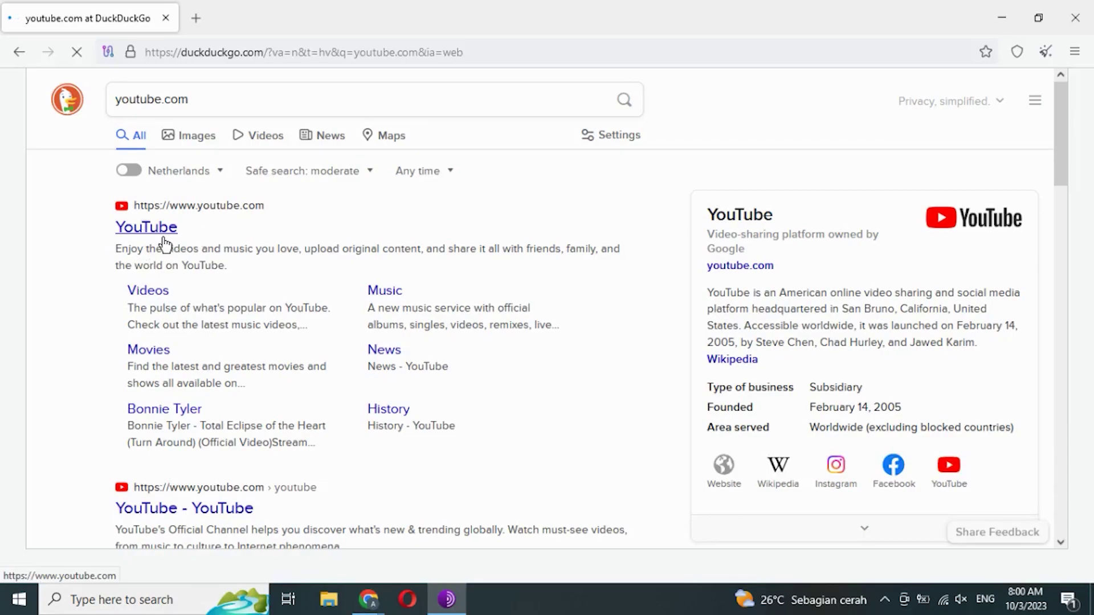
Open the YouTube result and accept all cookies so the video feed loads.
{"action": "left_click", "coordinate": [143, 230]}
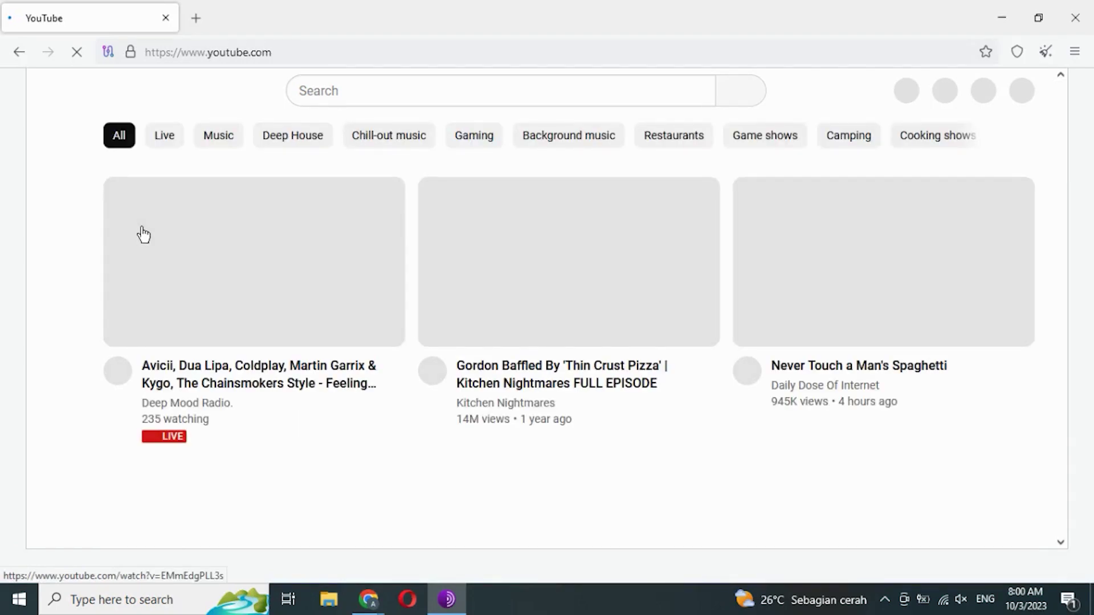
{"action": "scroll", "coordinate": [801, 341], "scroll_direction": "down", "scroll_amount": 3}
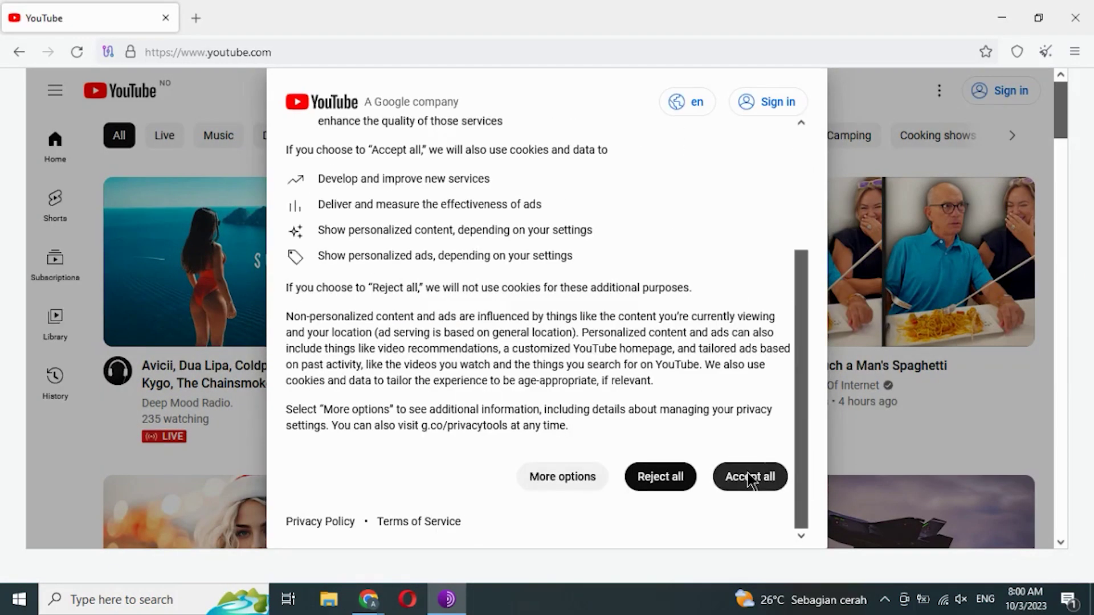
{"action": "left_click", "coordinate": [747, 473]}
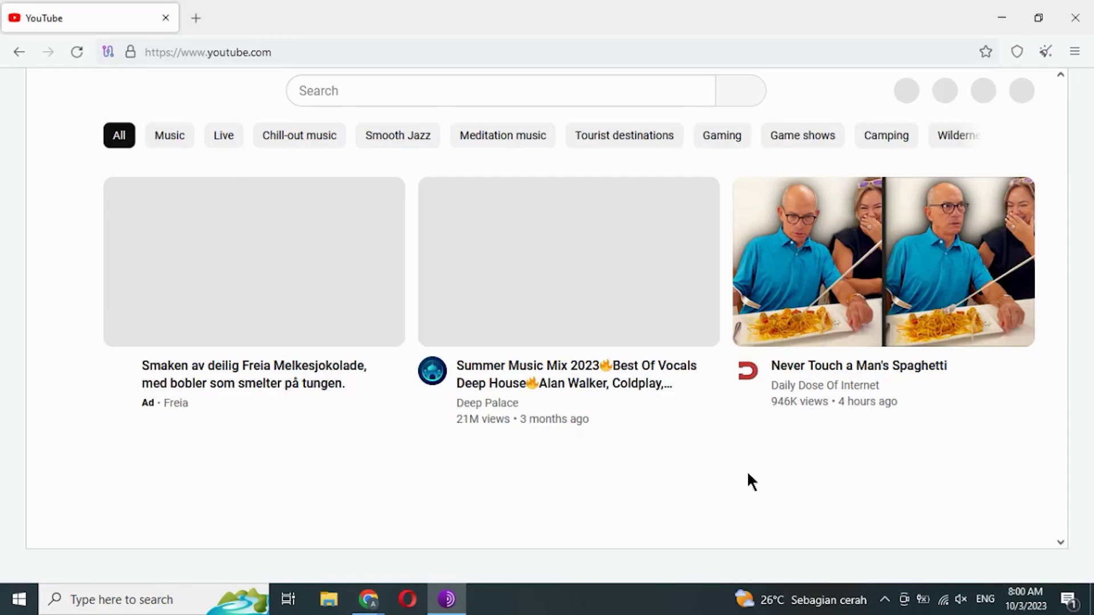
{"action": "mouse_move", "coordinate": [1064, 122]}
{"action": "left_mouse_down"}
{"action": "mouse_move", "coordinate": [1077, 274]}
{"action": "mouse_move", "coordinate": [1063, 350]}
{"action": "mouse_move", "coordinate": [1076, 173]}
{"action": "mouse_move", "coordinate": [1061, 118]}
{"action": "left_mouse_up"}
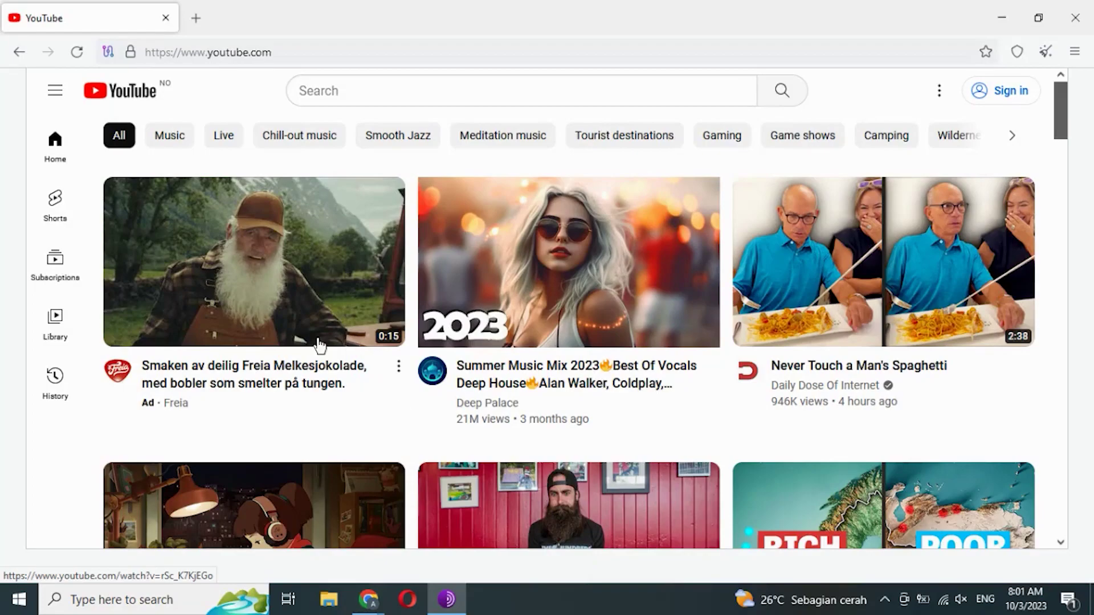